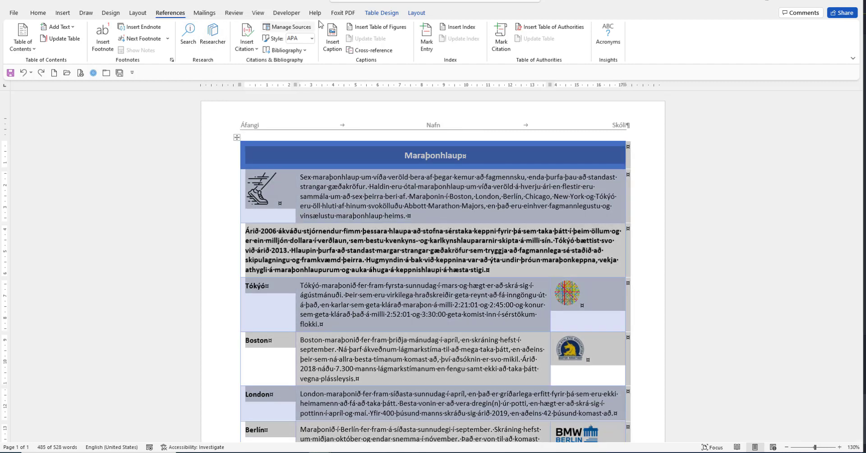
Step: Insert a caption above the marathon table with the label Tafla and the text ": Maraþonhlaup"
{"action": "left_click", "coordinate": [332, 36]}
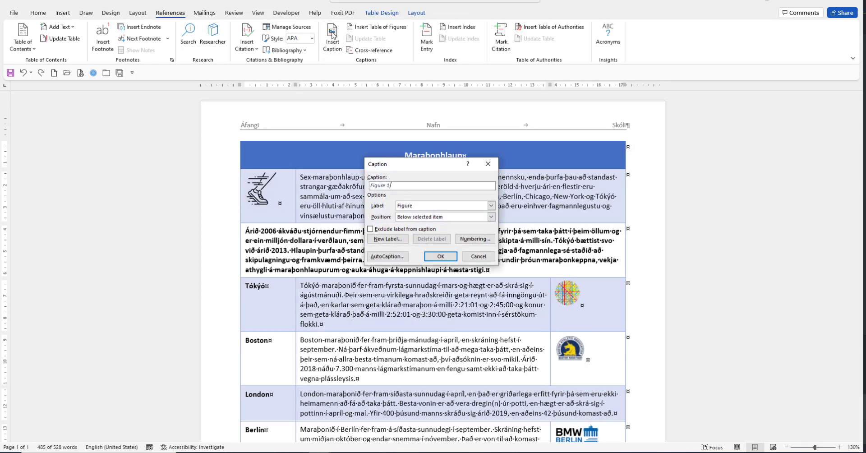
{"action": "left_click", "coordinate": [491, 205]}
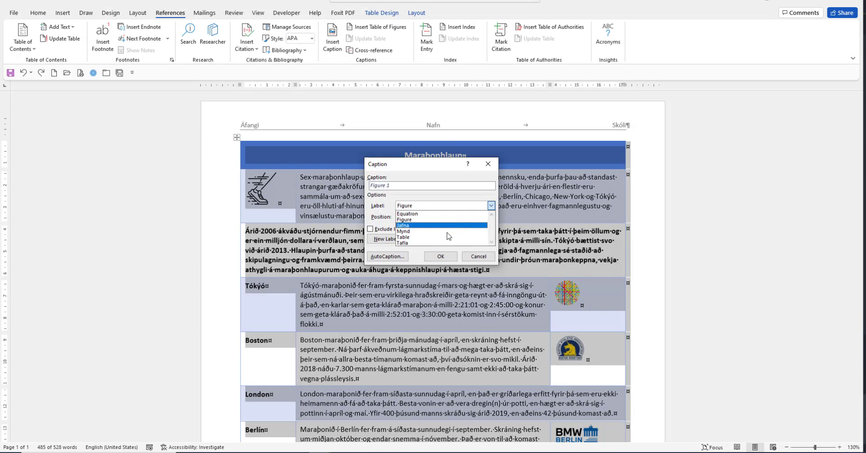
{"action": "left_click", "coordinate": [424, 243]}
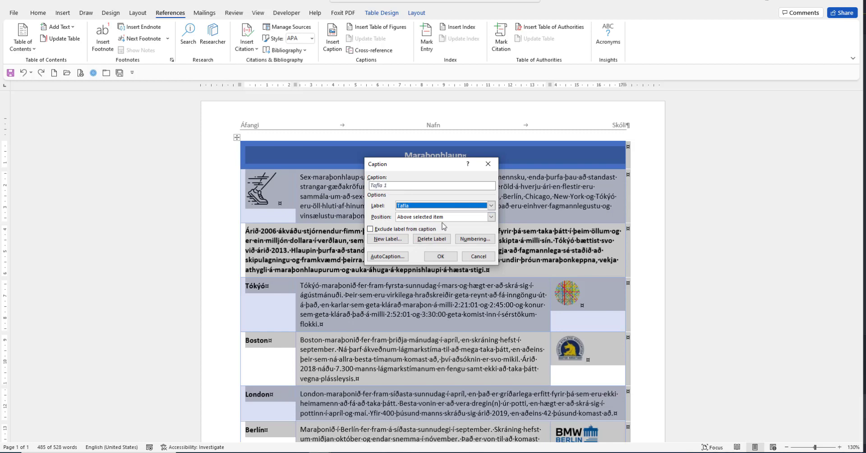
{"action": "left_click", "coordinate": [441, 256]}
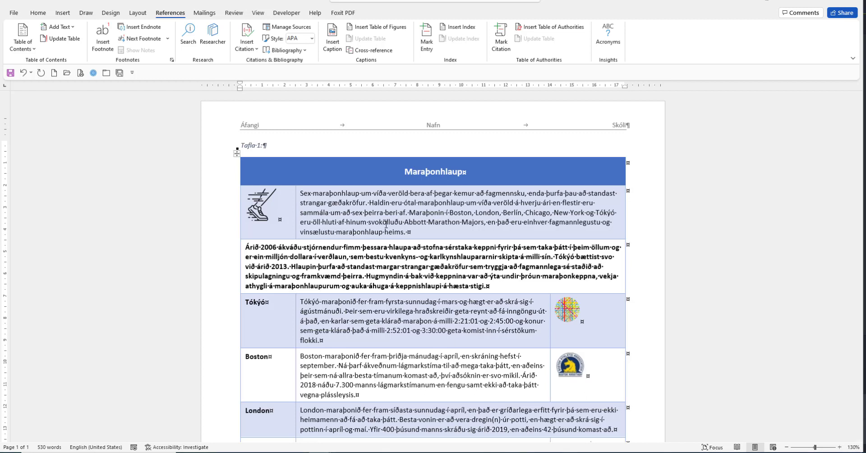
{"action": "type", "text": ": Maraþonhlaup"}
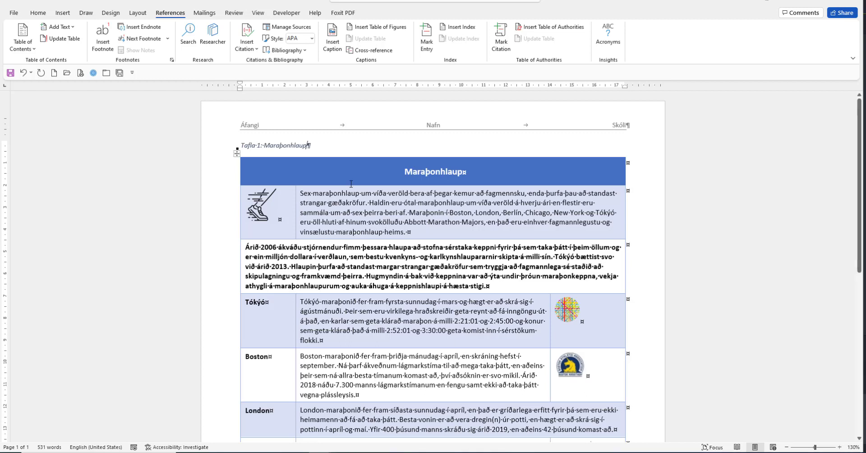
Step: Modify the Caption style's paragraph spacing to 3 pt before and 3 pt after
{"action": "left_click", "coordinate": [295, 145]}
{"action": "left_click", "coordinate": [38, 14]}
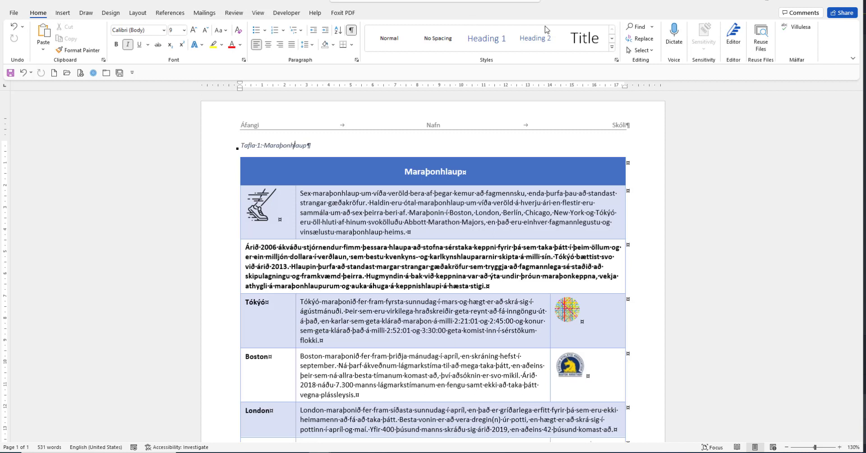
{"action": "left_click", "coordinate": [616, 60]}
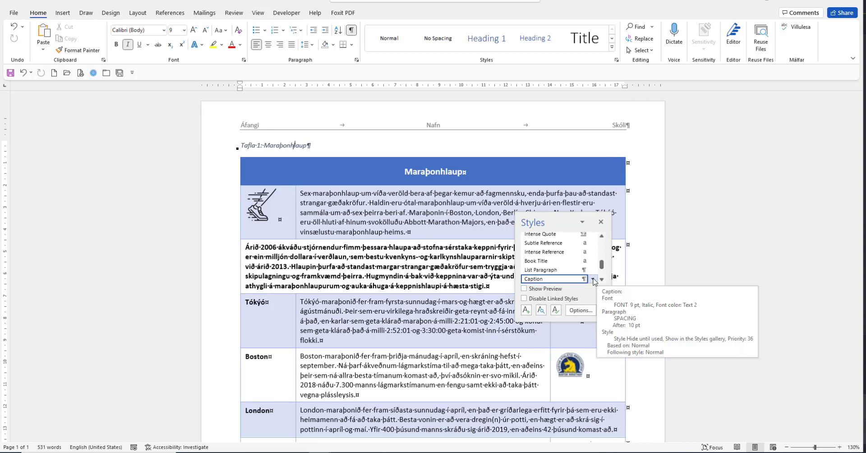
{"action": "left_click", "coordinate": [593, 279]}
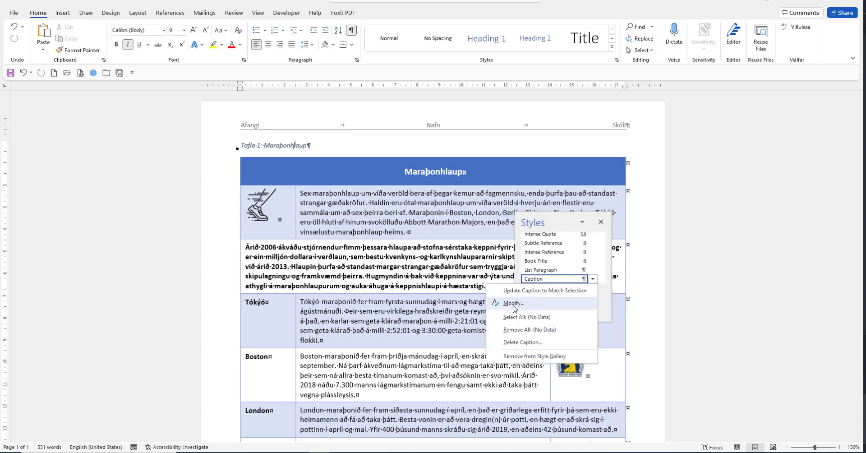
{"action": "left_click", "coordinate": [513, 303]}
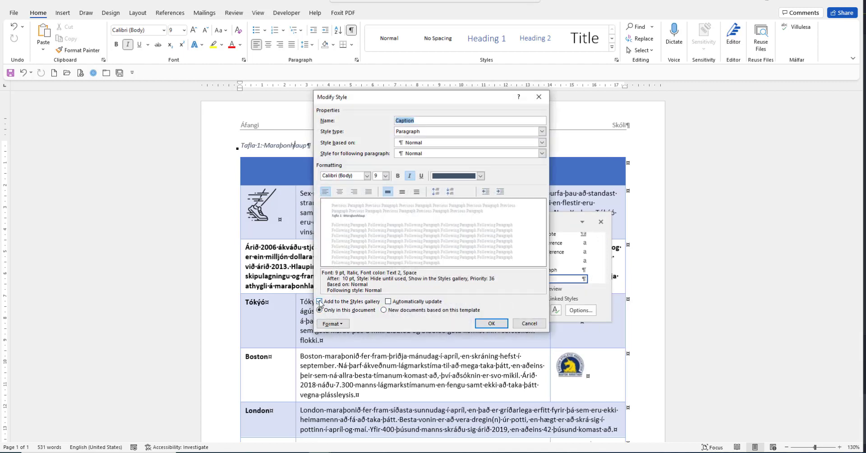
{"action": "left_click", "coordinate": [333, 324]}
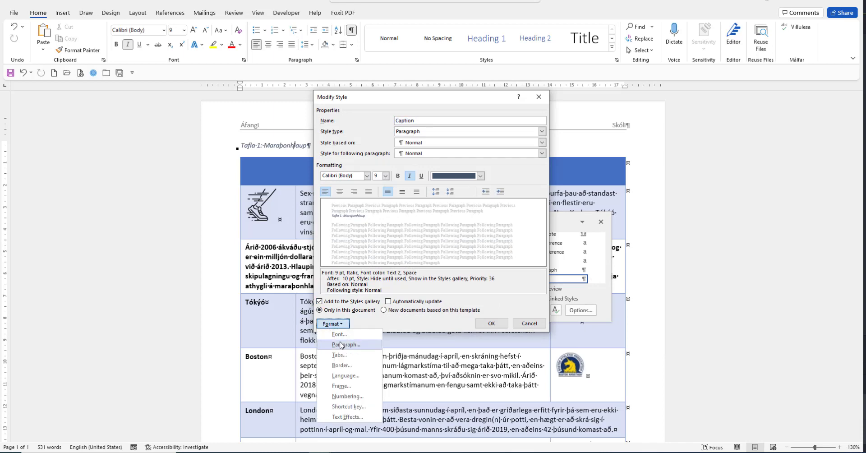
{"action": "left_click", "coordinate": [342, 345]}
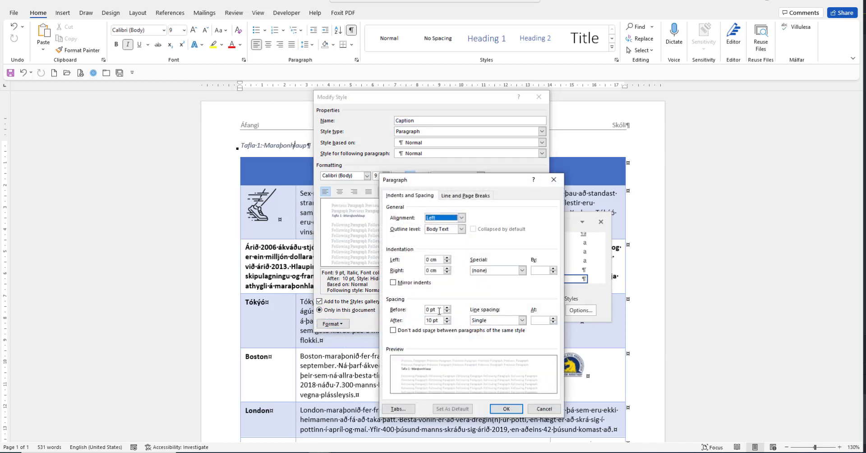
{"action": "left_click_drag", "start_coordinate": [432, 320], "coordinate": [427, 321]}
{"action": "type", "text": "3"}
{"action": "left_click", "coordinate": [430, 310]}
{"action": "key", "text": "BackSpace"}
{"action": "type", "text": "3"}
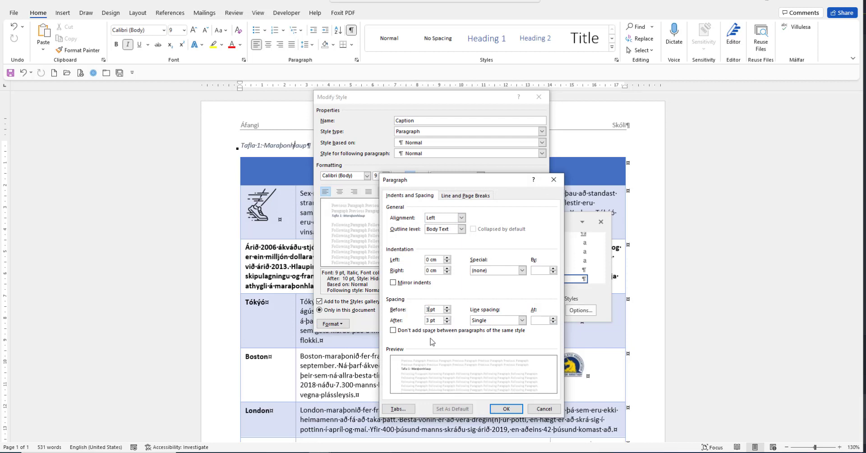
{"action": "left_click", "coordinate": [498, 406]}
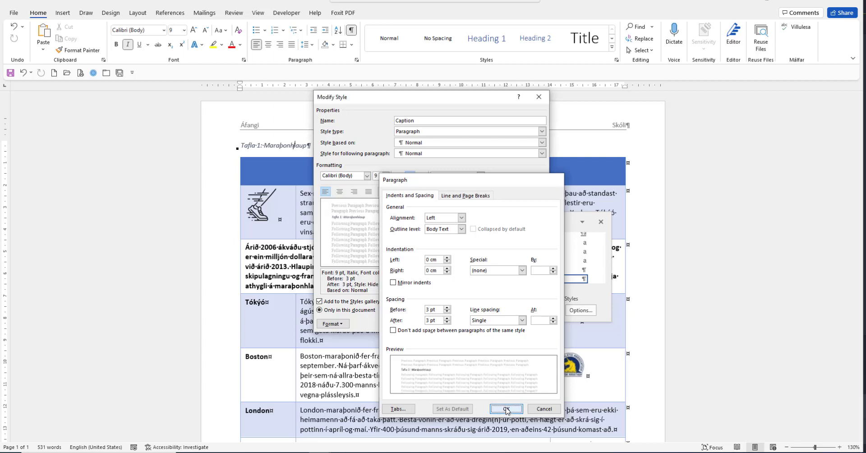
{"action": "left_click", "coordinate": [492, 324]}
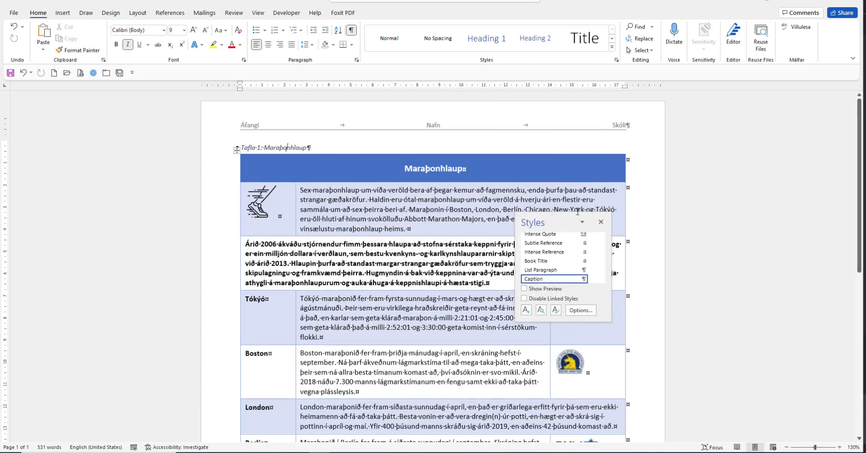
{"action": "left_click", "coordinate": [601, 221]}
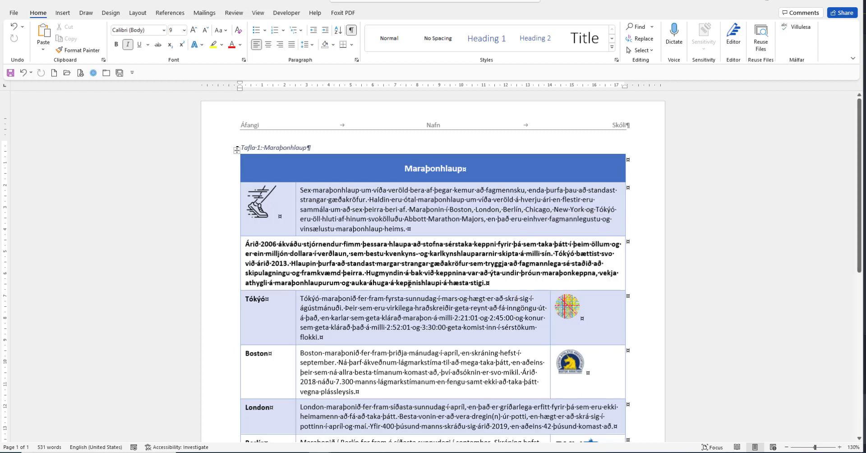
Step: Centre the running-shoe picture both horizontally and vertically in its table cell
{"action": "left_click", "coordinate": [296, 218]}
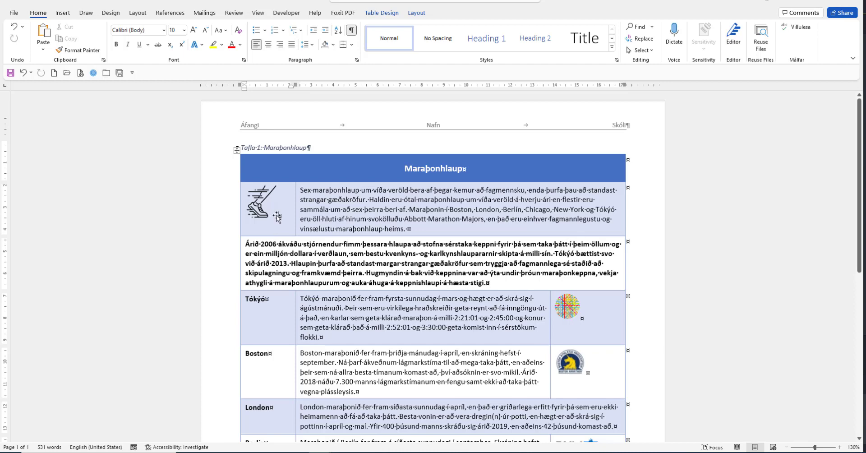
{"action": "left_click", "coordinate": [416, 13]}
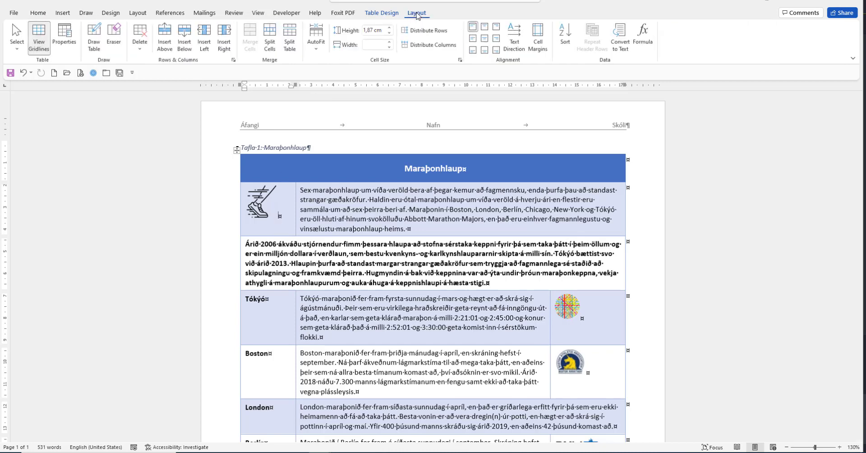
{"action": "left_click", "coordinate": [486, 40]}
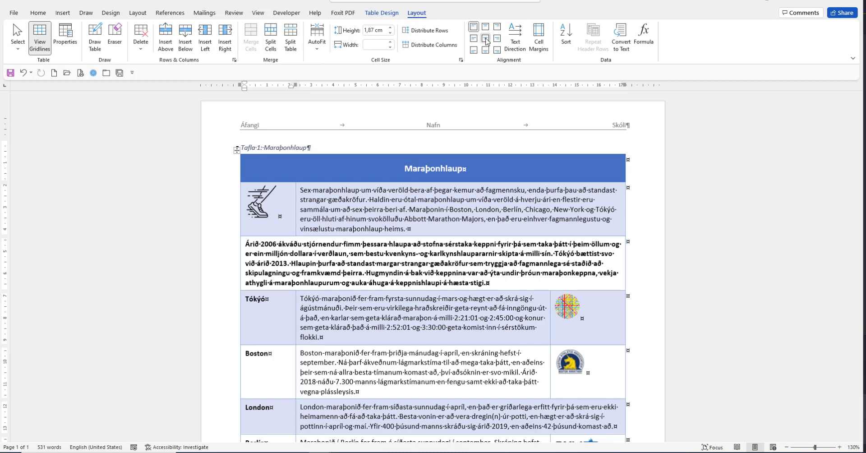
{"action": "left_click", "coordinate": [445, 205]}
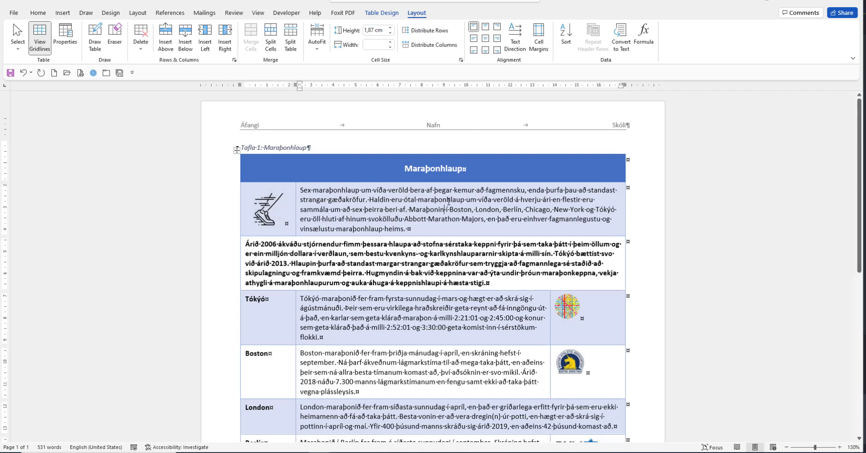
Step: Insert a caption below the Tókýó logo with the label Mynd and the text ": Tókýó"
{"action": "left_click", "coordinate": [566, 308]}
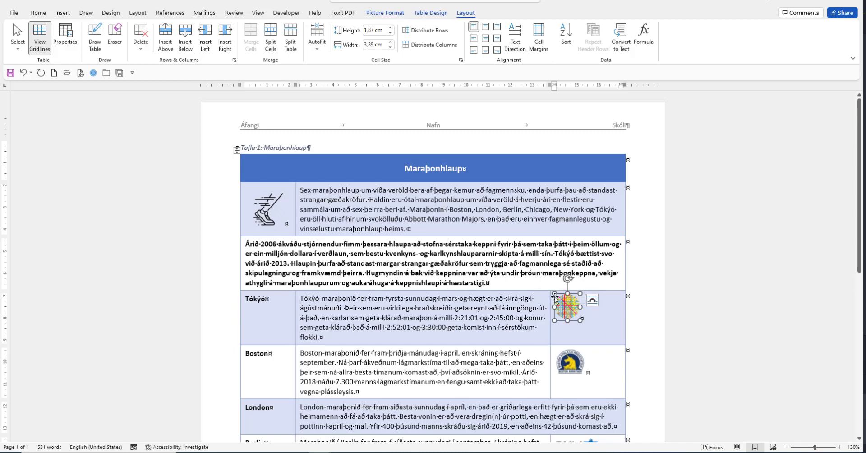
{"action": "left_click", "coordinate": [168, 13]}
{"action": "left_click", "coordinate": [333, 36]}
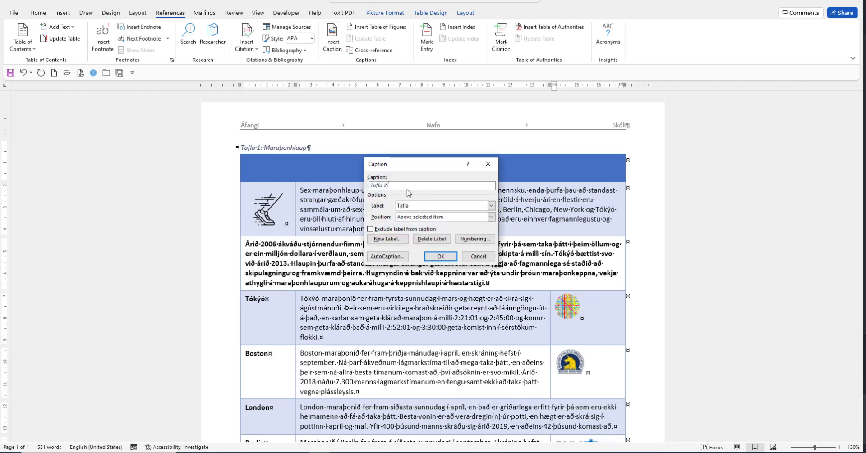
{"action": "left_click", "coordinate": [491, 206]}
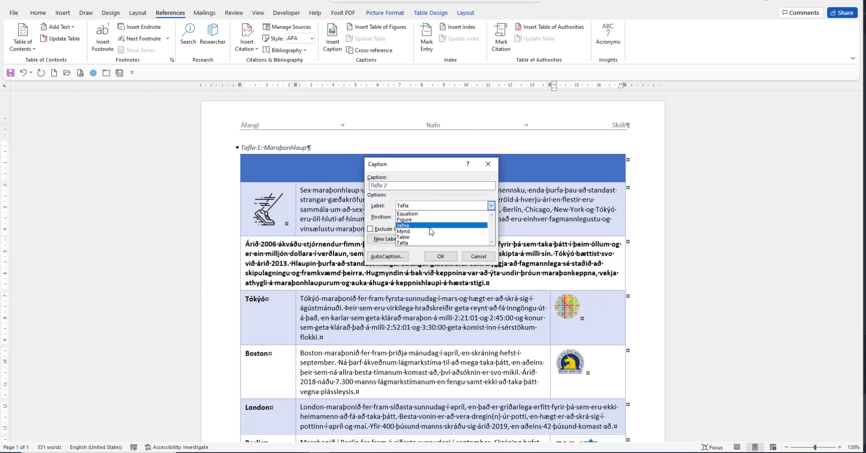
{"action": "left_click", "coordinate": [413, 231]}
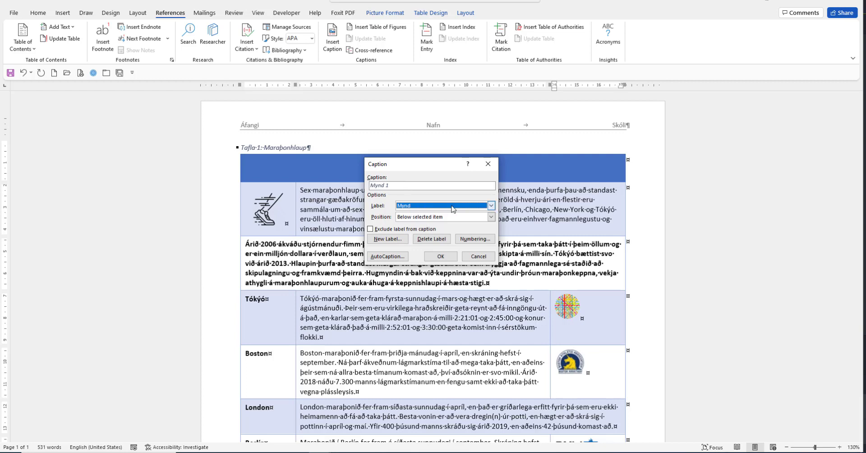
{"action": "left_click", "coordinate": [392, 240]}
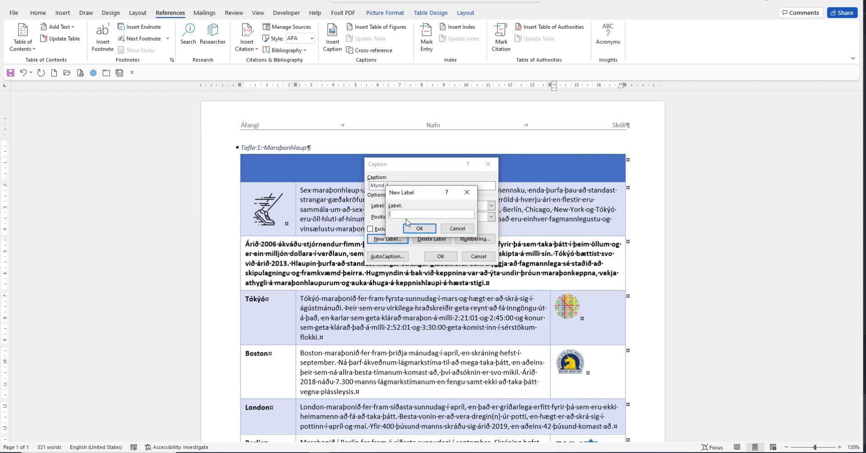
{"action": "left_click", "coordinate": [456, 230]}
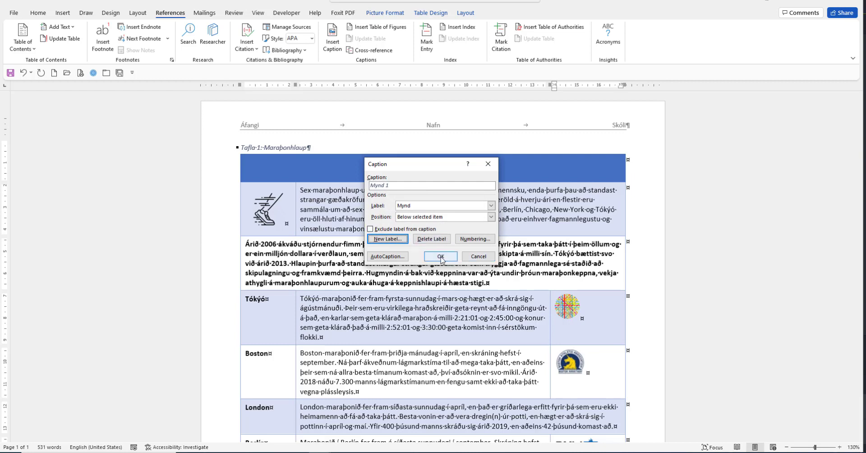
{"action": "left_click", "coordinate": [442, 258]}
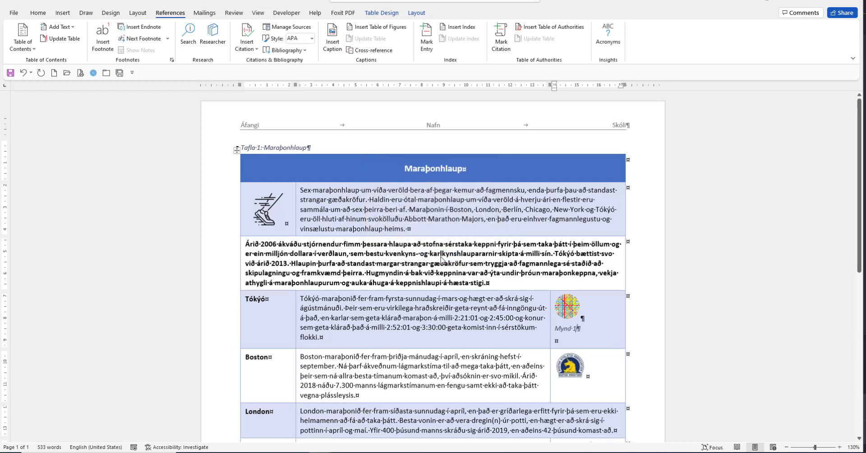
{"action": "type", "text": ": "}
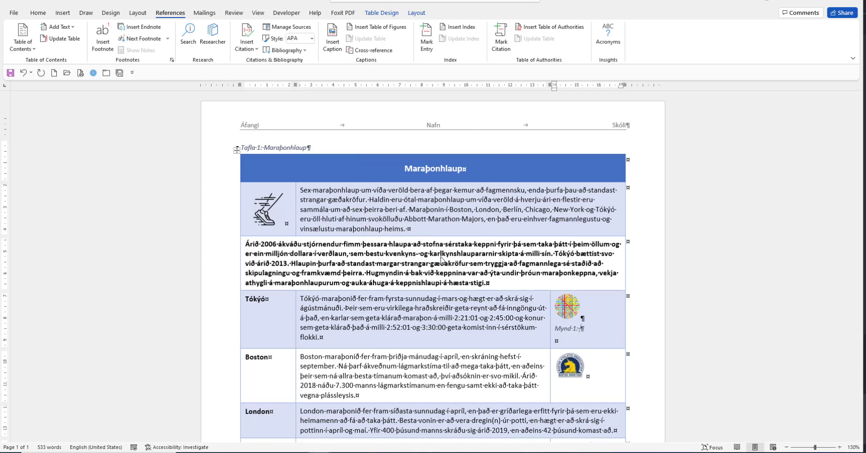
{"action": "type", "text": "Tóký"}
{"action": "key", "text": "BackSpace"}
{"action": "type", "text": "ýó"}
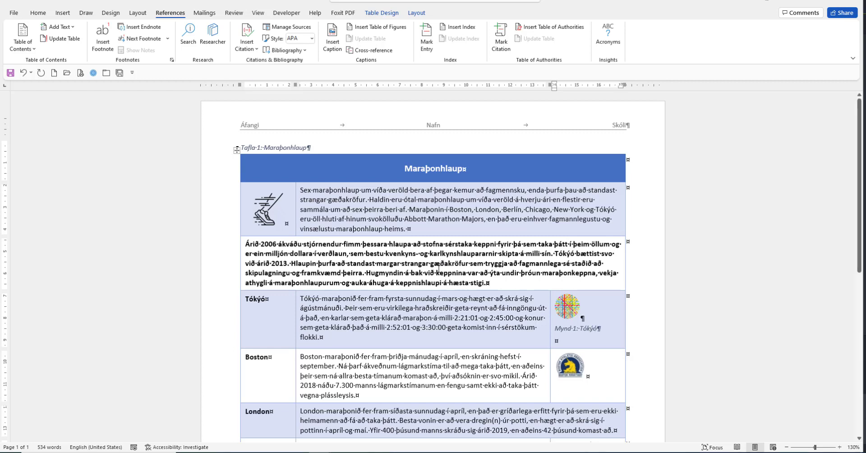
Step: Remove the empty paragraph below the Tókýó caption and centre the cell's contents horizontally and vertically
{"action": "left_click", "coordinate": [559, 340]}
{"action": "key", "text": "BackSpace"}
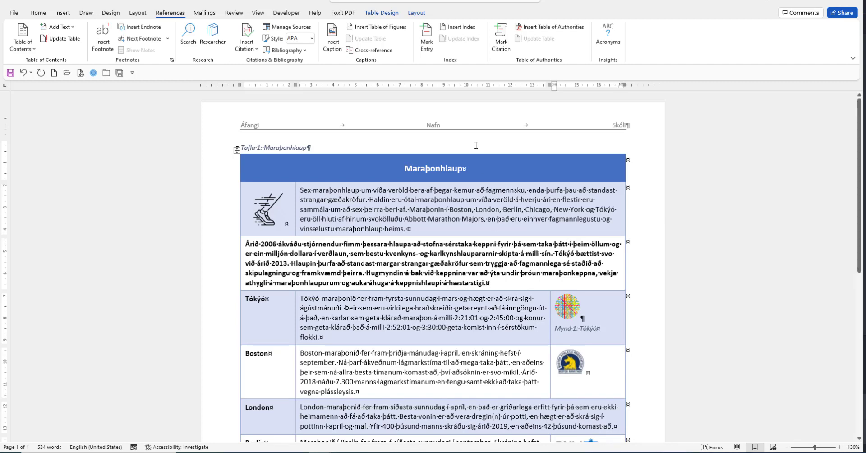
{"action": "left_click", "coordinate": [417, 13]}
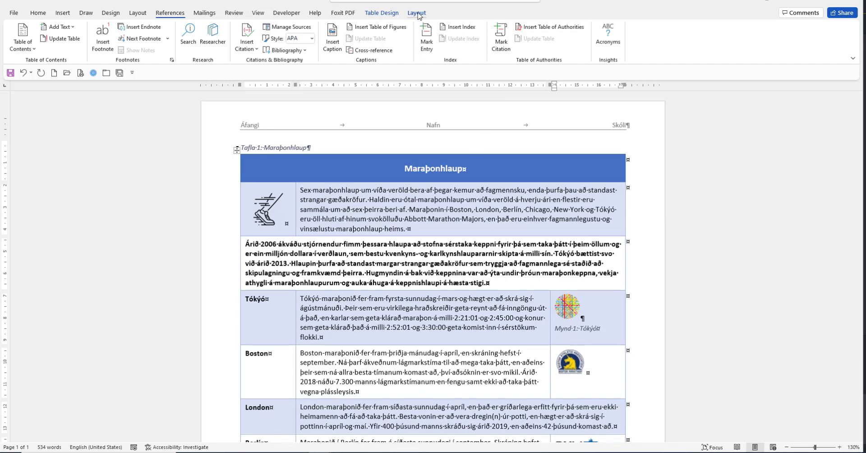
{"action": "left_click", "coordinate": [486, 39]}
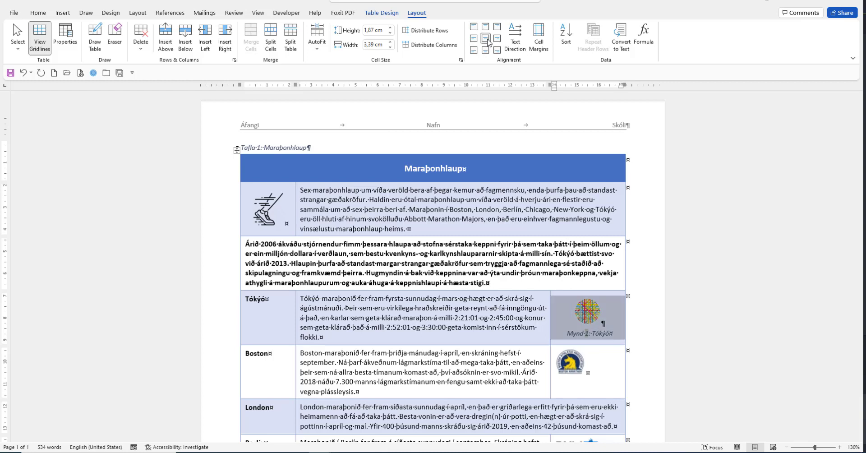
Step: Insert a caption below the Boston logo with the label Mynd and the text ": Boston"
{"action": "left_click", "coordinate": [574, 368]}
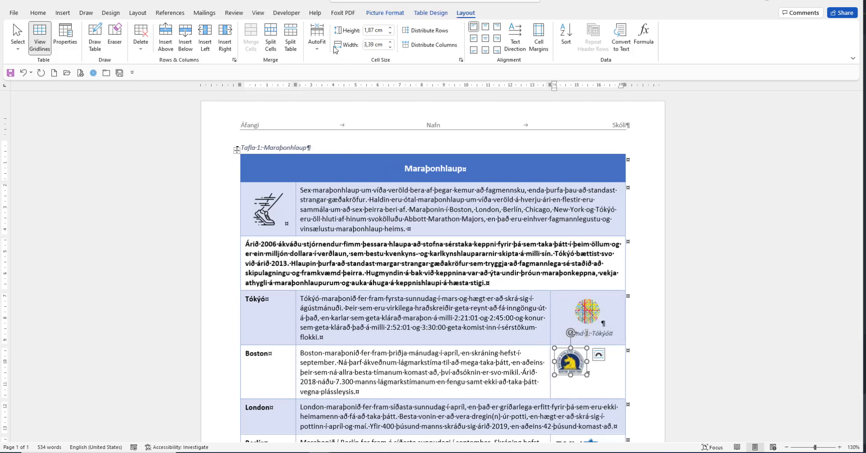
{"action": "left_click", "coordinate": [170, 13]}
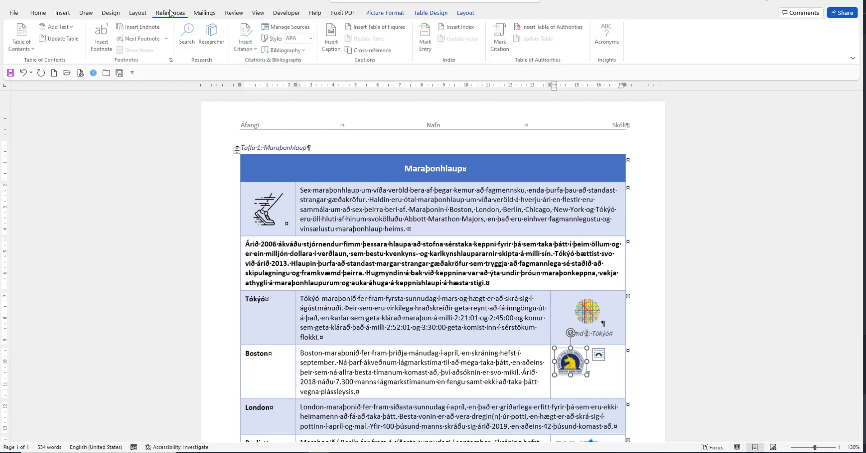
{"action": "left_click", "coordinate": [331, 38]}
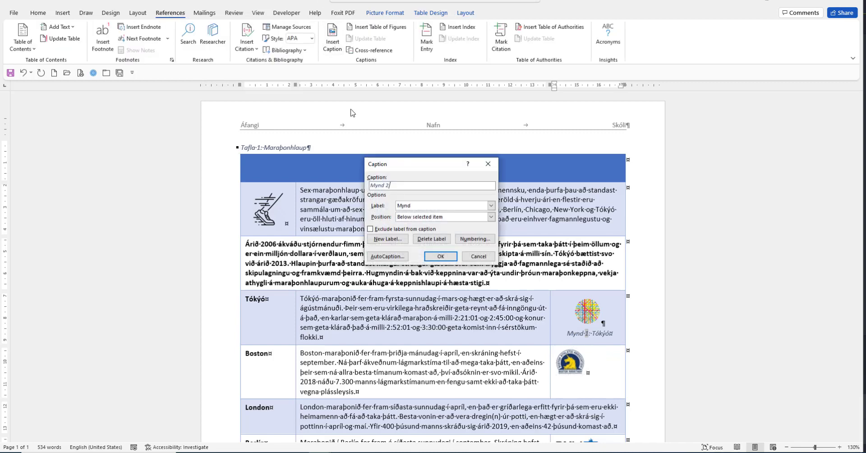
{"action": "left_click", "coordinate": [438, 256]}
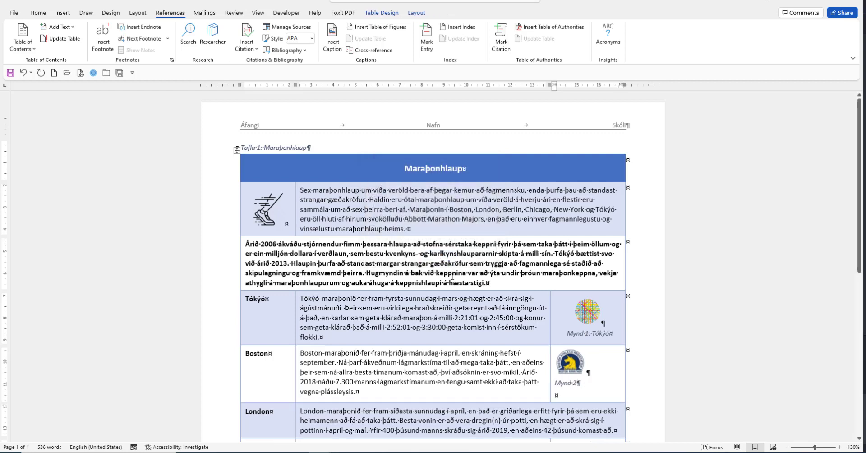
{"action": "type", "text": ": "}
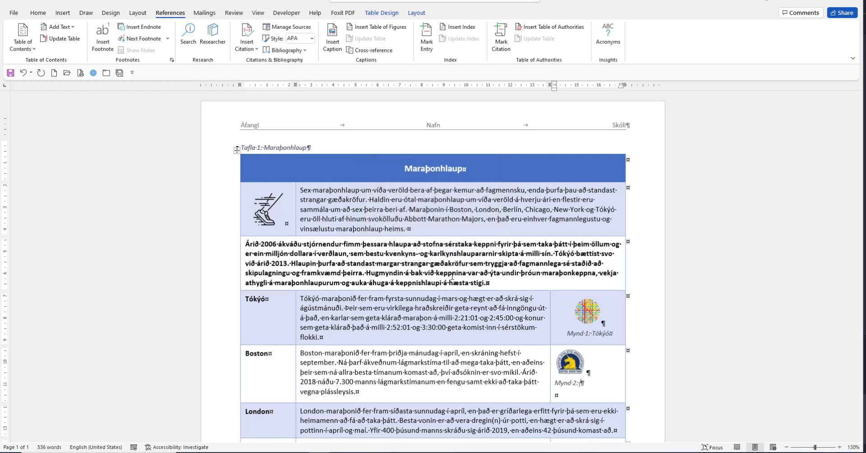
{"action": "type", "text": "Boston"}
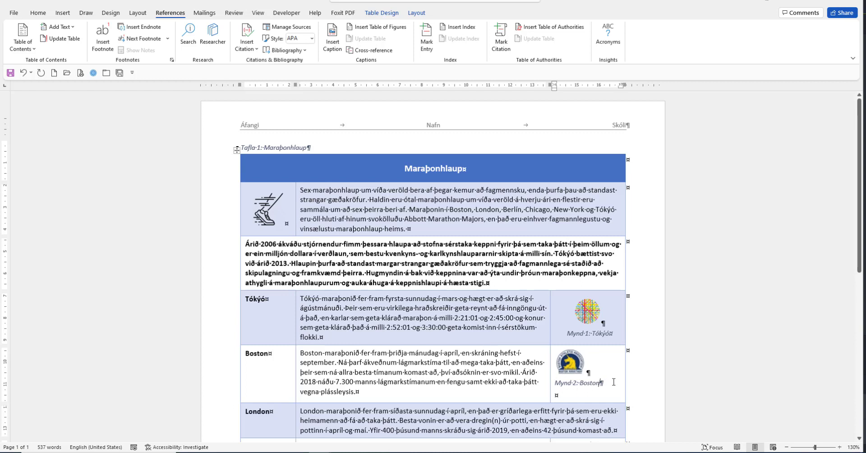
Step: Remove the empty paragraph below the Boston caption and centre the cell's contents horizontally and vertically
{"action": "key", "text": "Delete"}
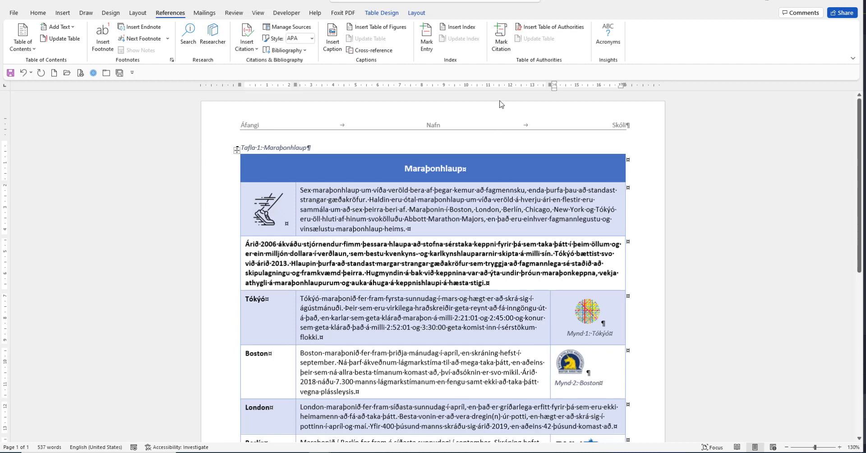
{"action": "left_click", "coordinate": [414, 13]}
{"action": "left_click", "coordinate": [485, 39]}
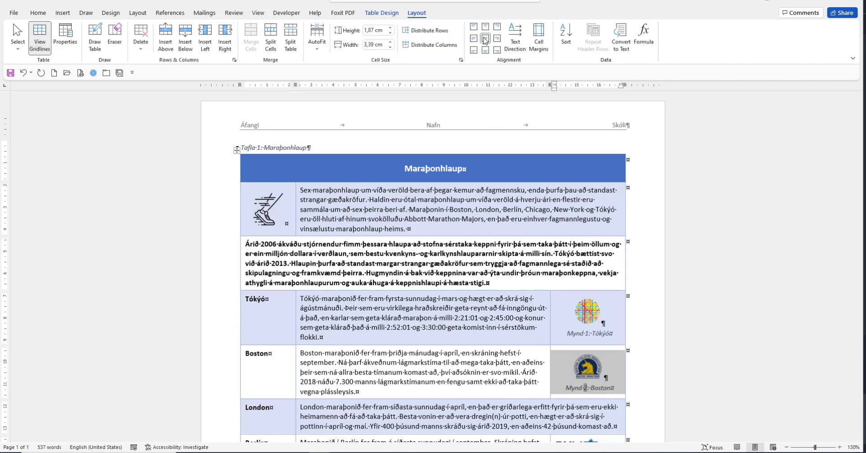
{"action": "left_click", "coordinate": [527, 362]}
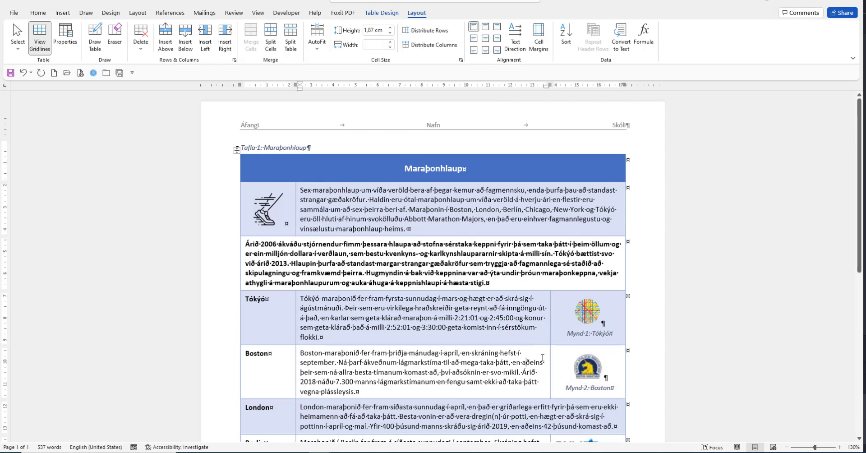
Step: Check the paragraph spacing before and after the Tókýó caption
{"action": "left_click", "coordinate": [580, 334]}
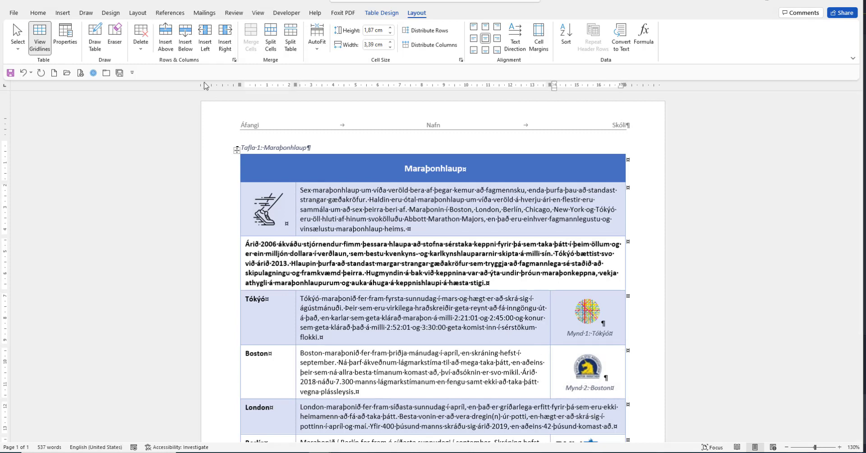
{"action": "left_click", "coordinate": [138, 15]}
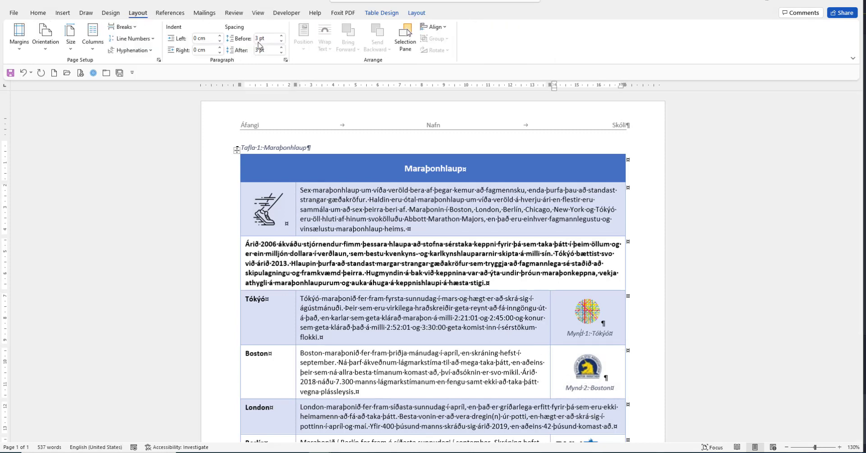